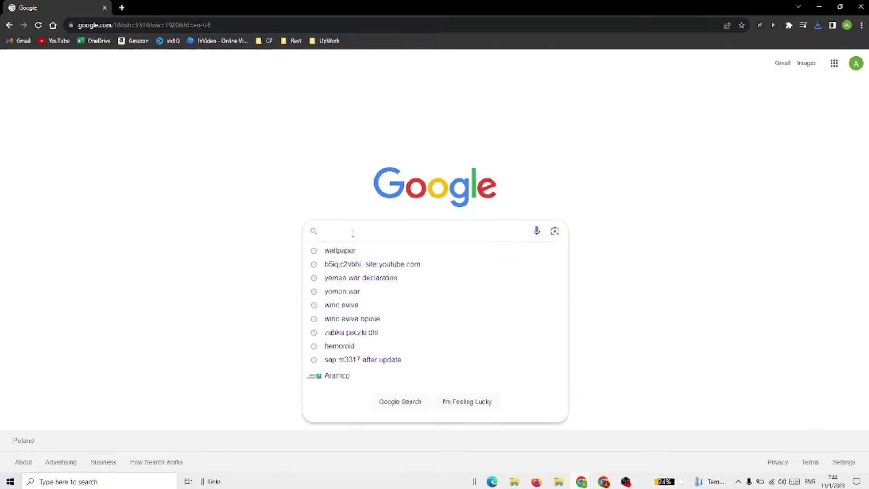
text(wallpaper)
- Run a Google search for 'wallpaper' and view the image results
key(Return)
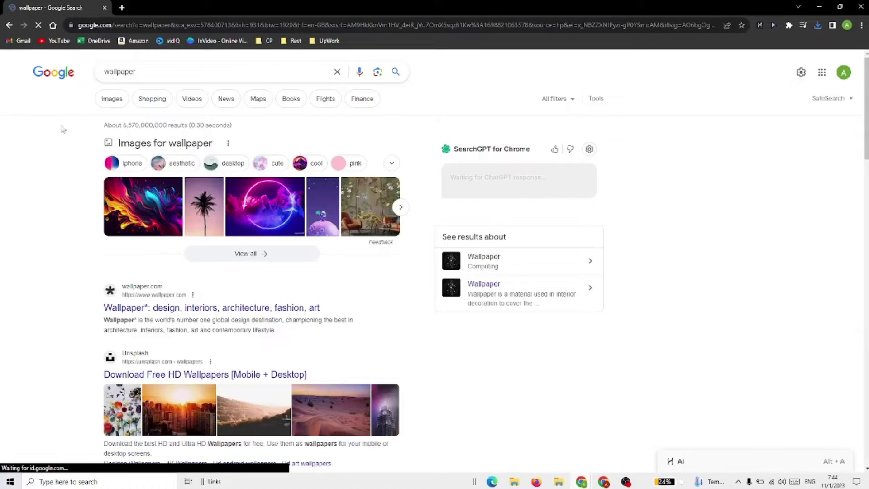
click(111, 99)
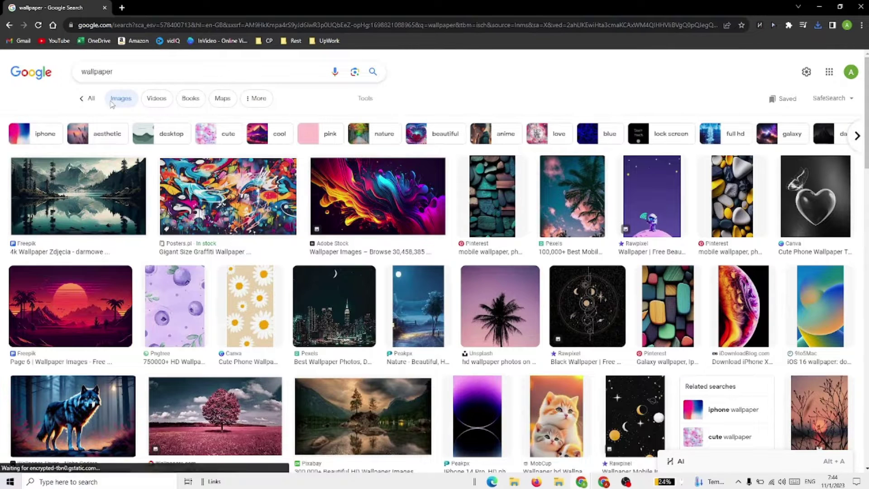
scroll(592, 312, down, 3)
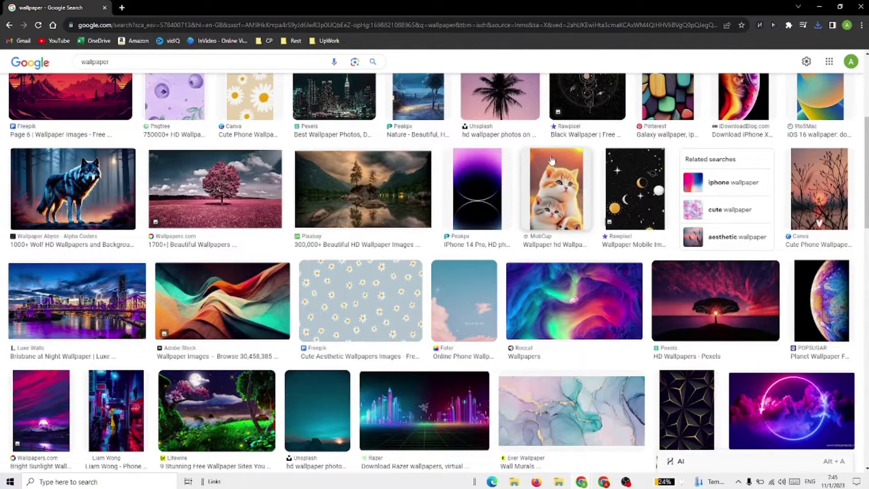
- Save the red-sky tree thumbnail to the Desktop as 'wallpaper' via Save image as
right_click(716, 291)
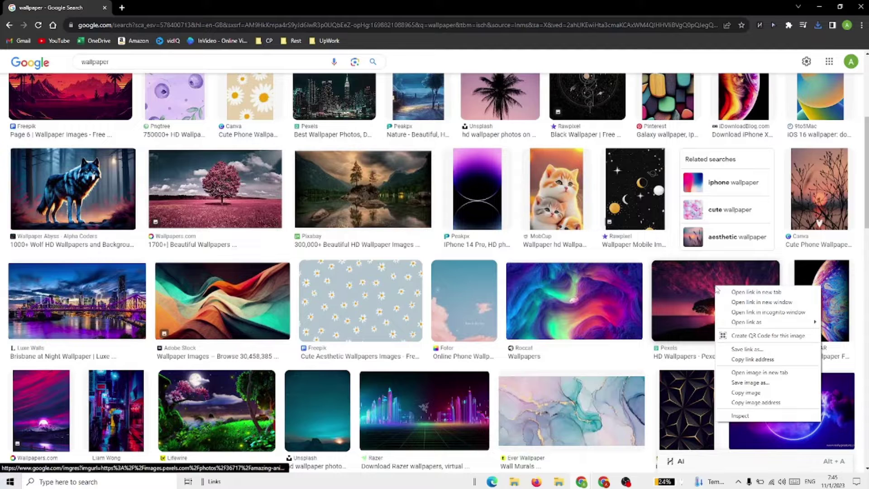
click(748, 383)
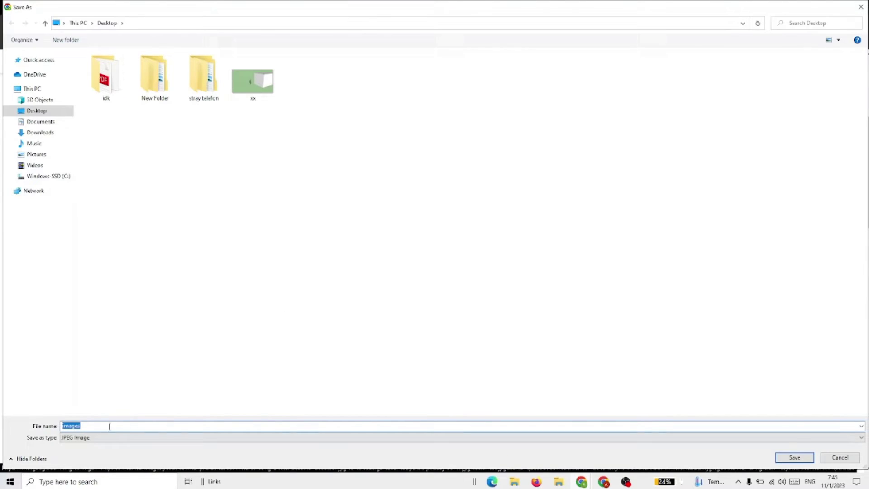
text(w)
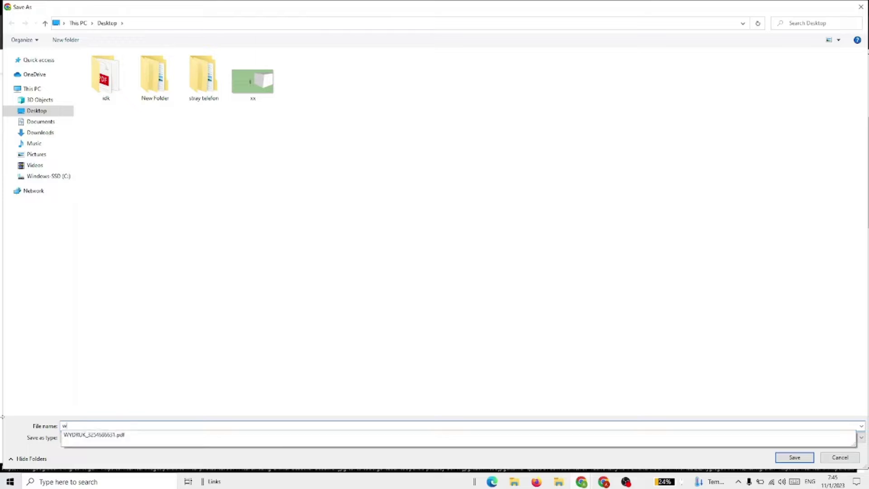
text(allpaper)
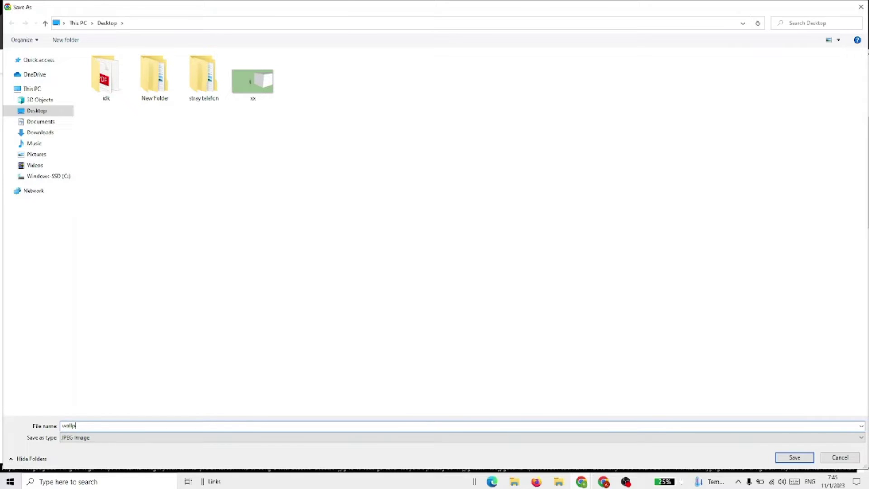
click(811, 458)
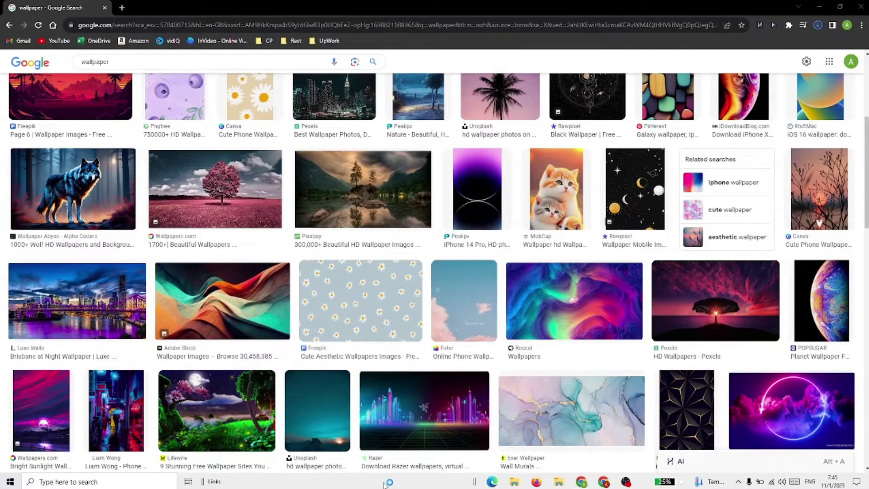
- Minimize Chrome and set the saved wallpaper file as the desktop background
right_click(384, 484)
click(428, 418)
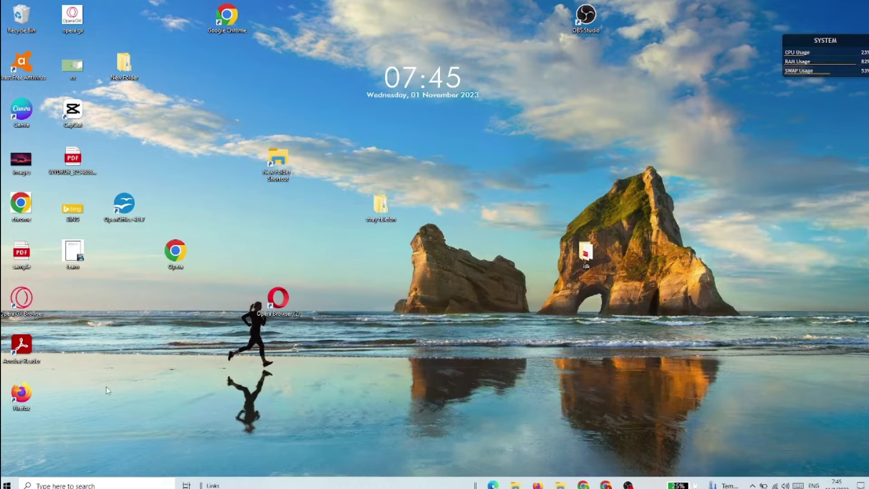
right_click(21, 156)
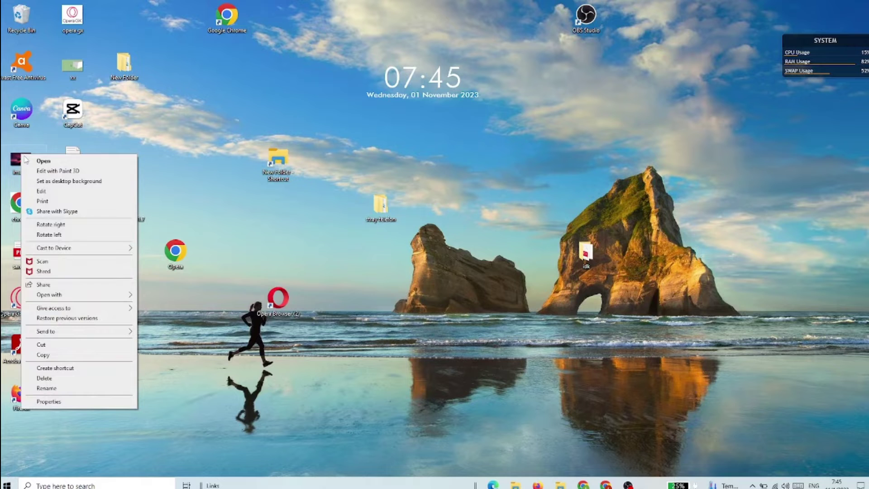
click(62, 181)
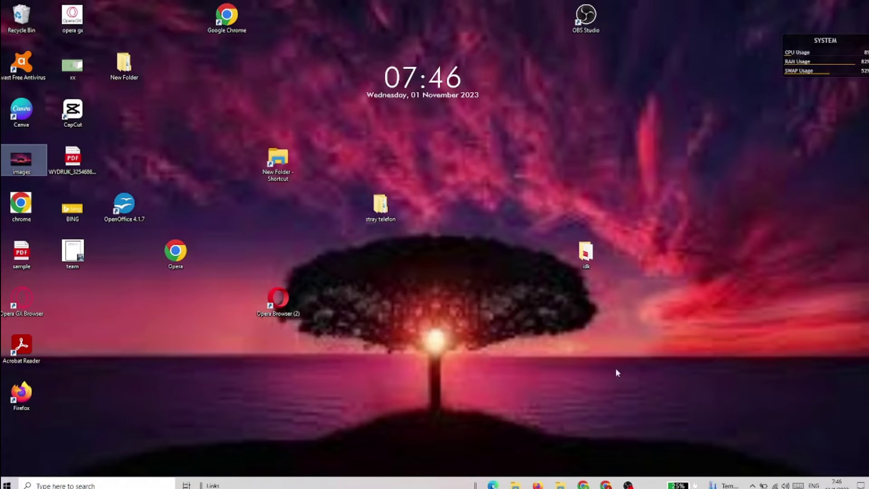
- Save the full-size red-sky tree image from its Pexels preview to the Desktop as a jpg
mouse_move(582, 484)
click(608, 443)
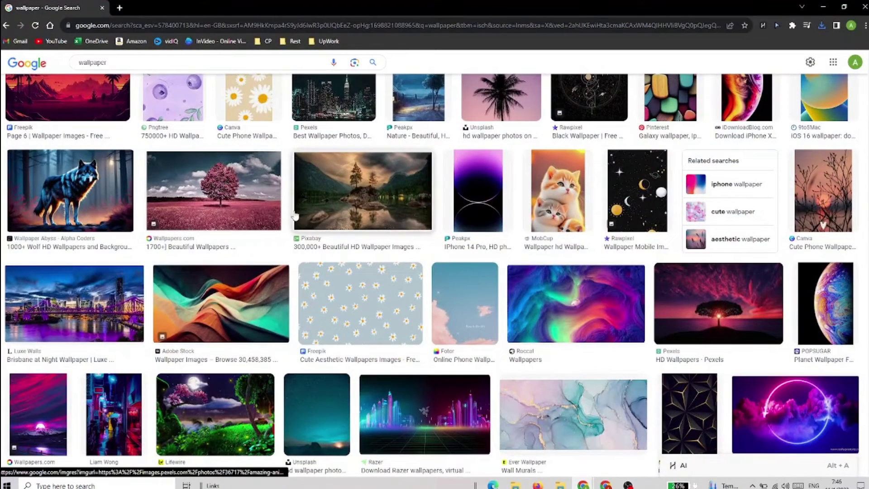
click(702, 303)
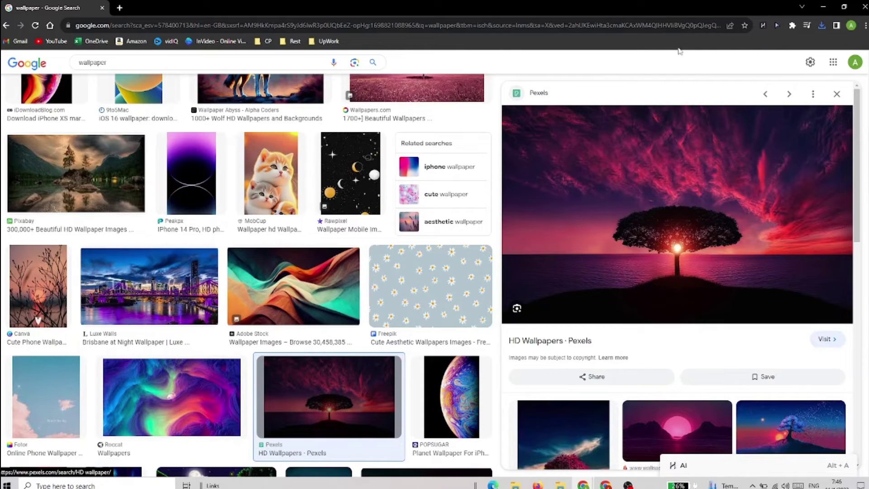
right_click(673, 216)
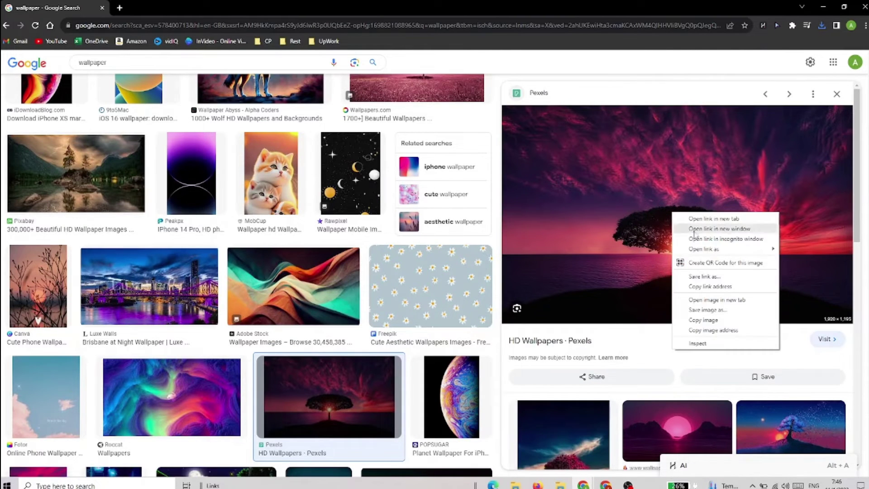
click(715, 310)
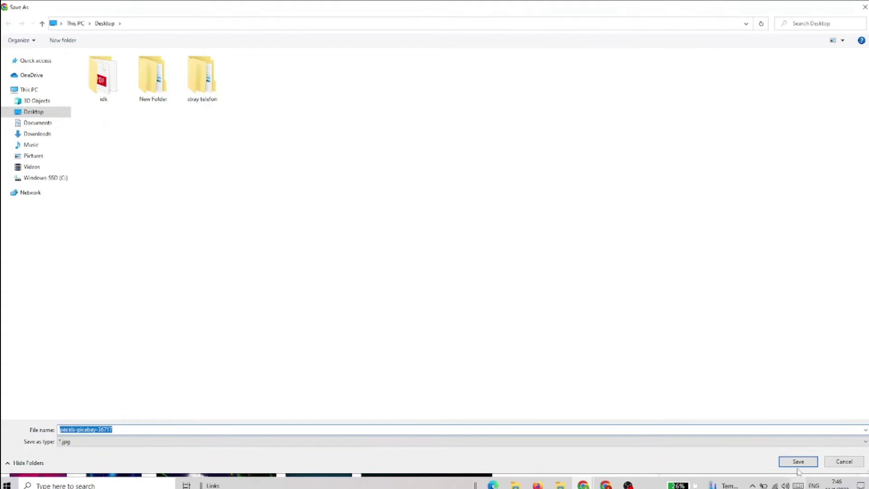
click(798, 462)
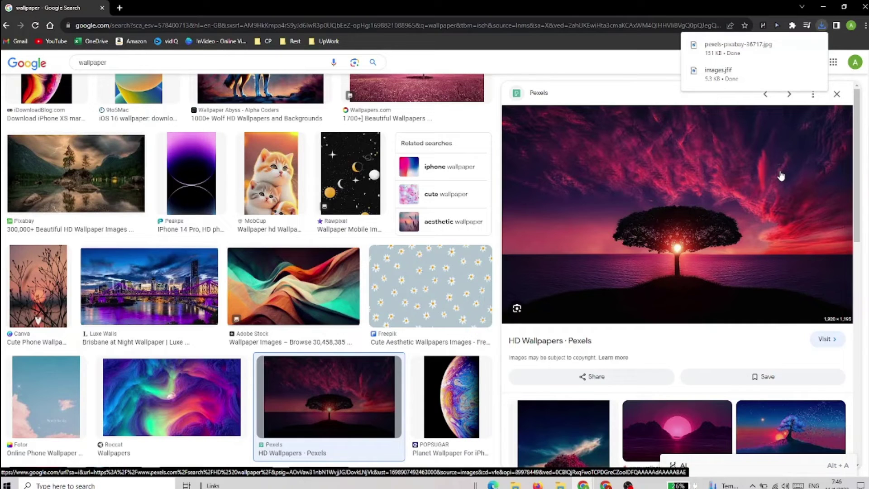
- Close Chrome and set the downloaded pexels-pixabay jpg as the desktop background
key(alt+F4)
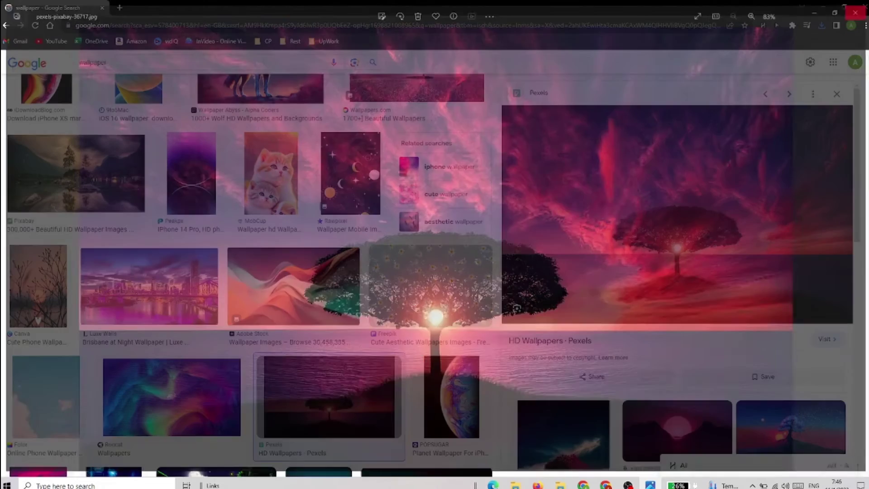
click(856, 8)
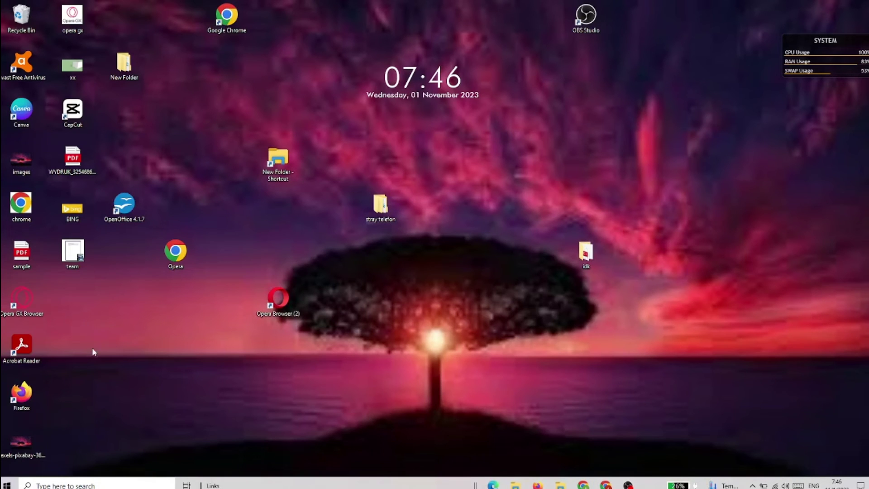
click(27, 451)
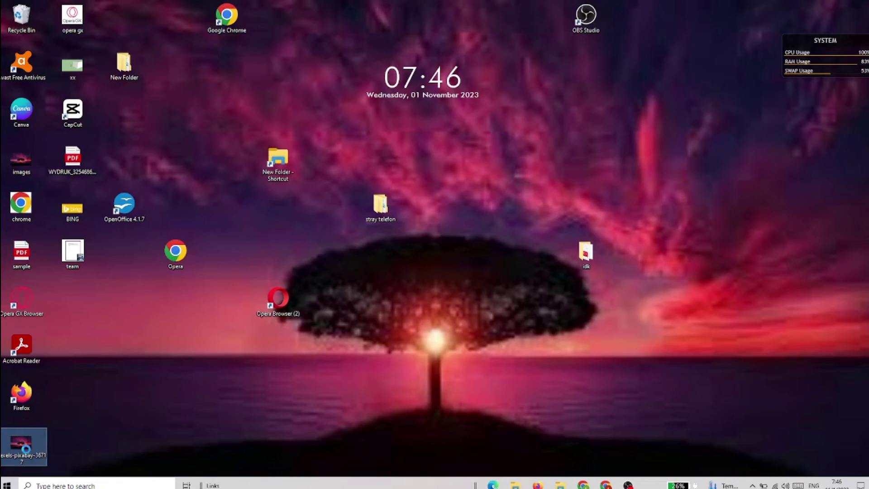
right_click(27, 459)
click(94, 222)
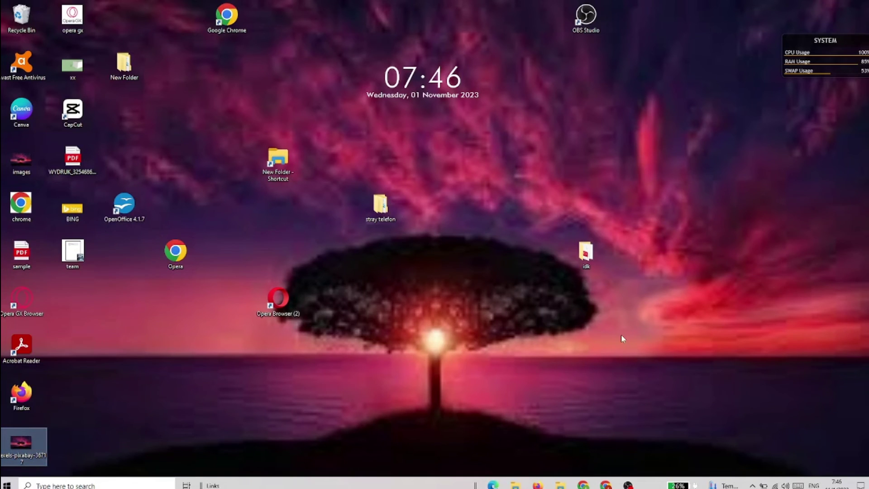